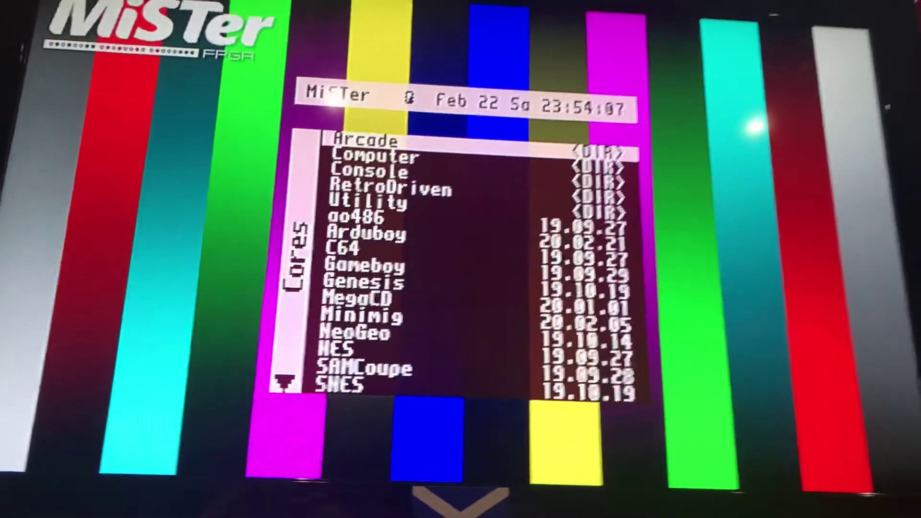
- Launch the MegaCD core, insert the Sonic CD disc image from the working folder, and start the game
key("Down")
key("Down")
key("Down")
key("Down")
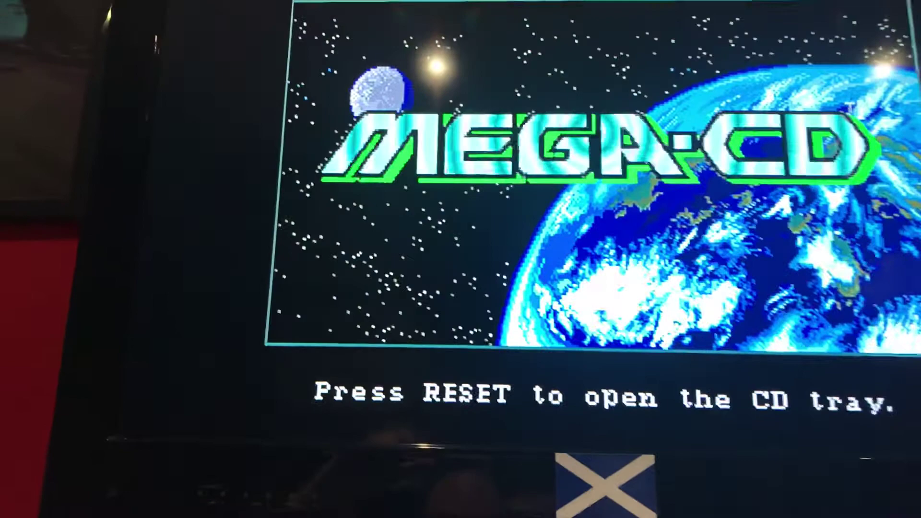
key("F12")
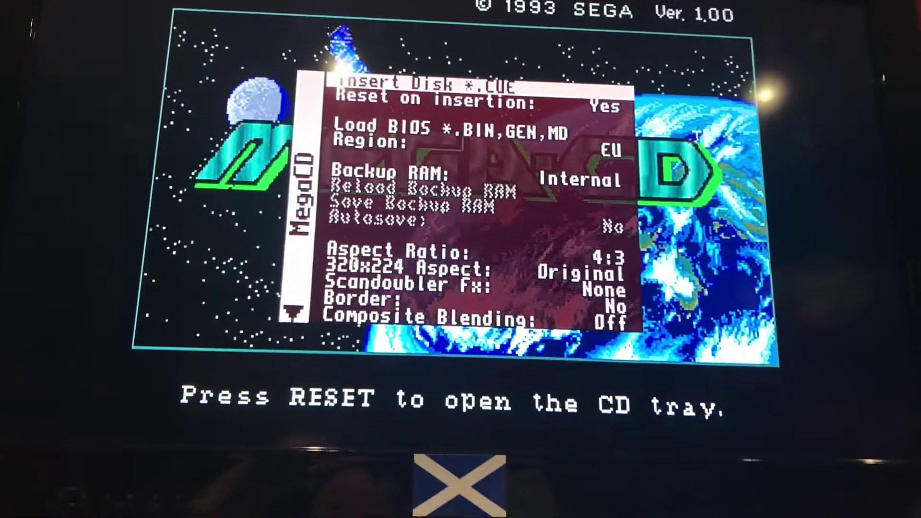
key("Return")
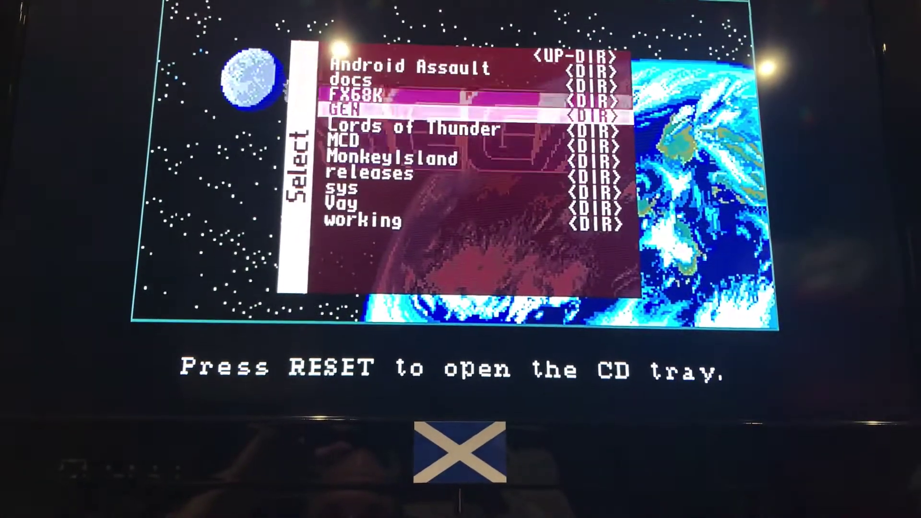
key("Up")
key("Down")
key("Down")
key("Down")
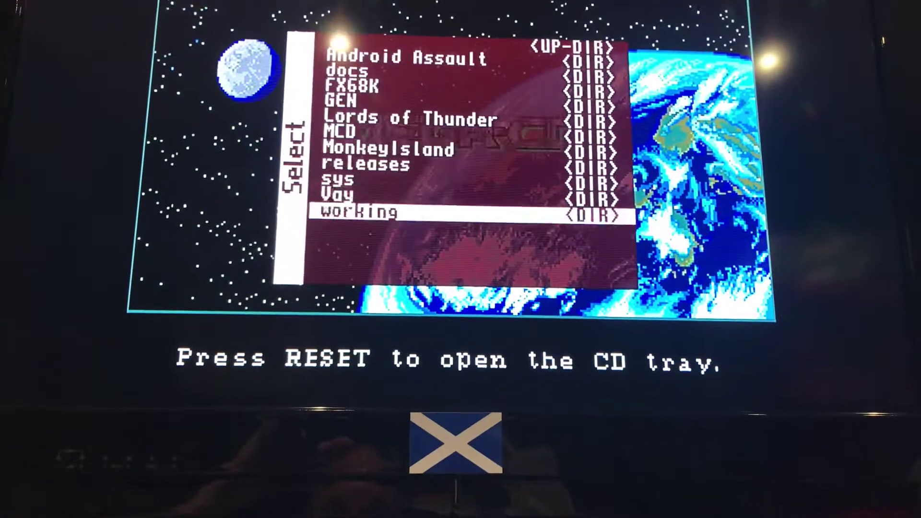
key("Return")
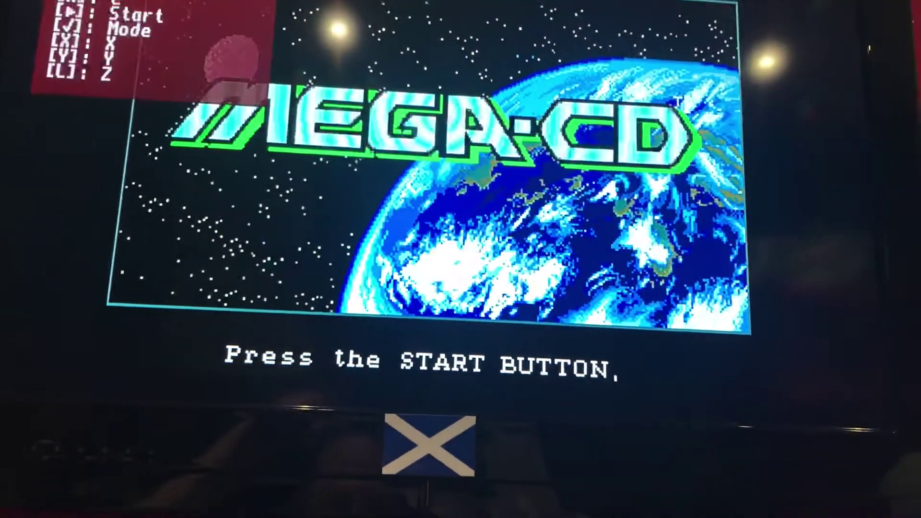
key("Return")
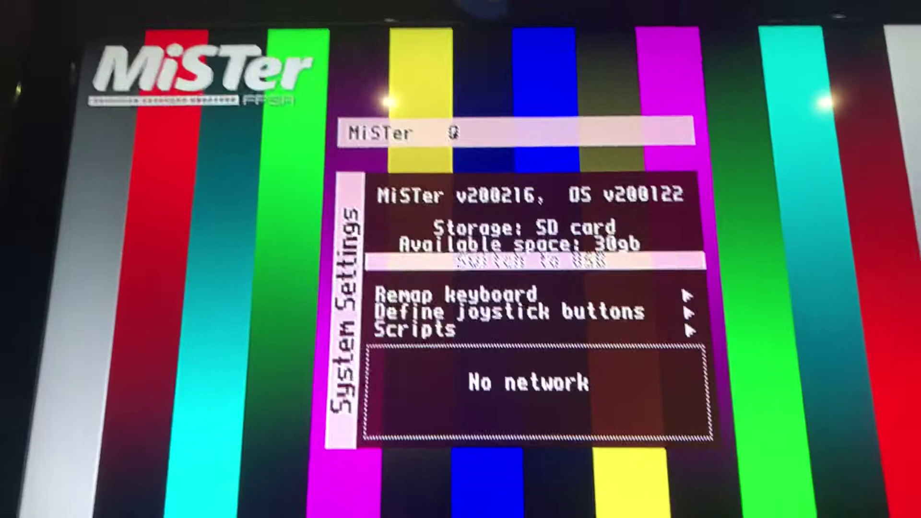
- Cycle the System Settings background twice with F1: colour bars to gradient to static noise
key("F1")
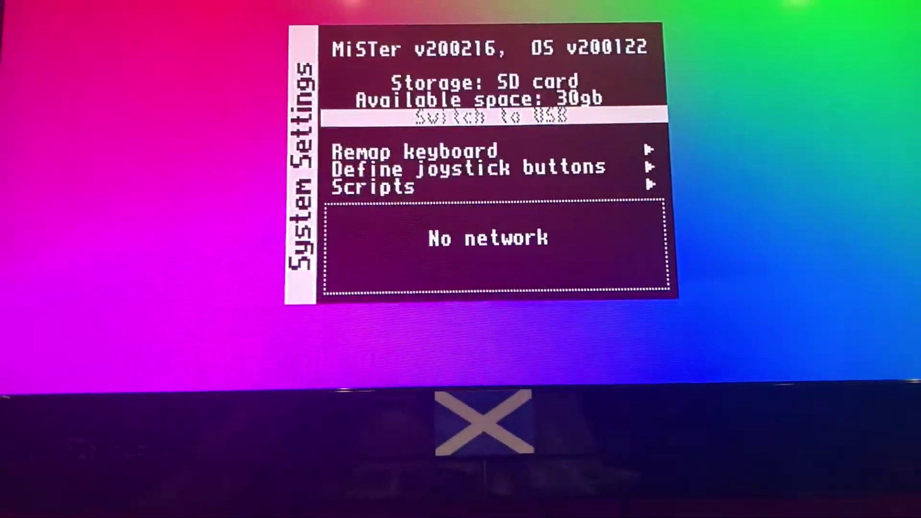
key("F1")
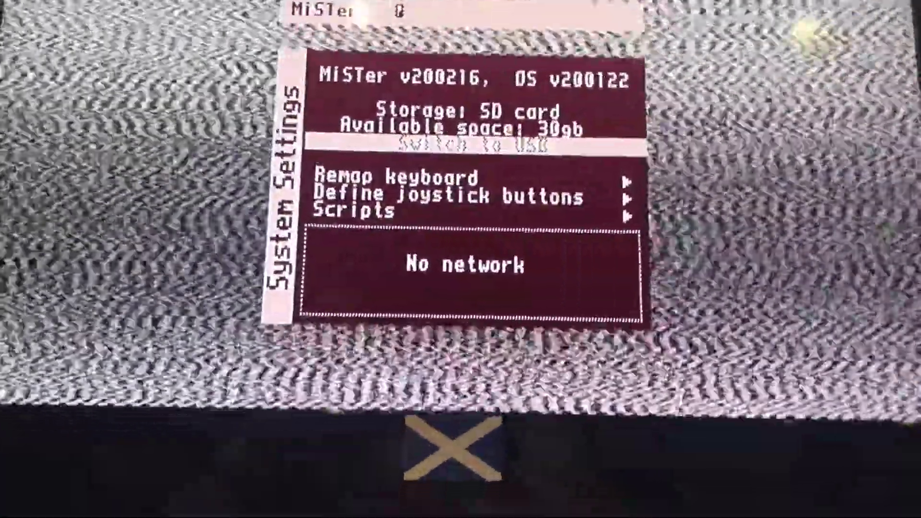